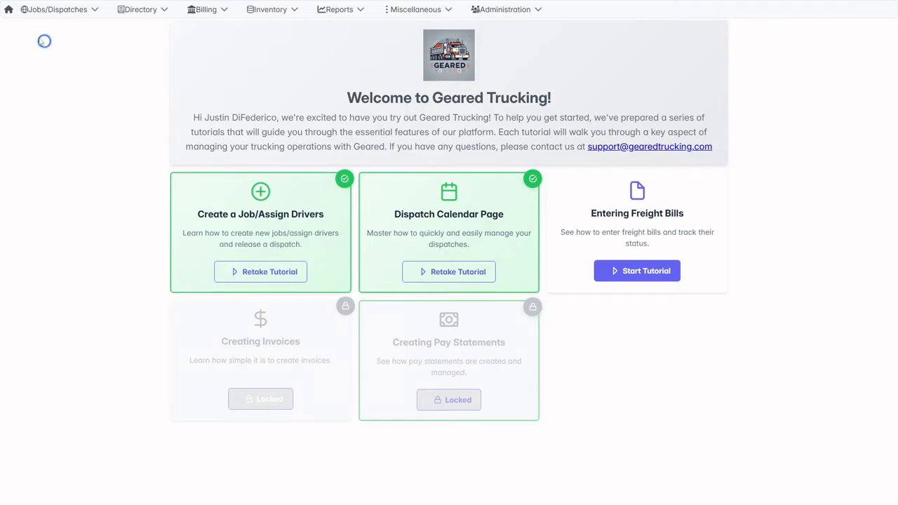
Step: Open the dispatch calendar and compare the dispatches and driver assignments for July 23, 24 and 25, 2025
click(9, 13)
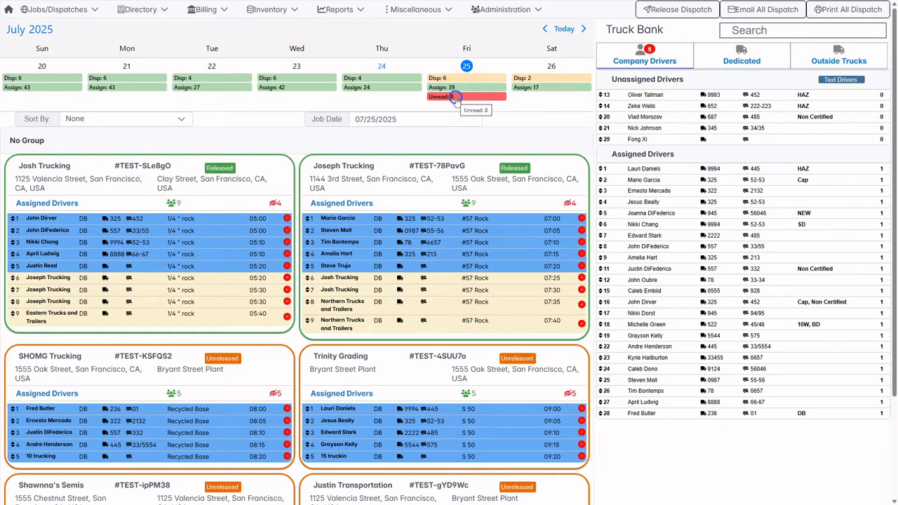
click(383, 68)
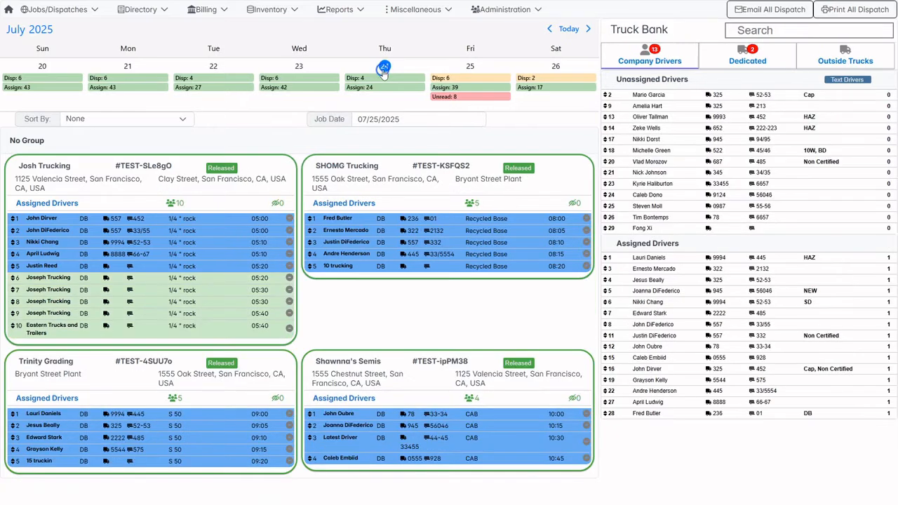
click(308, 70)
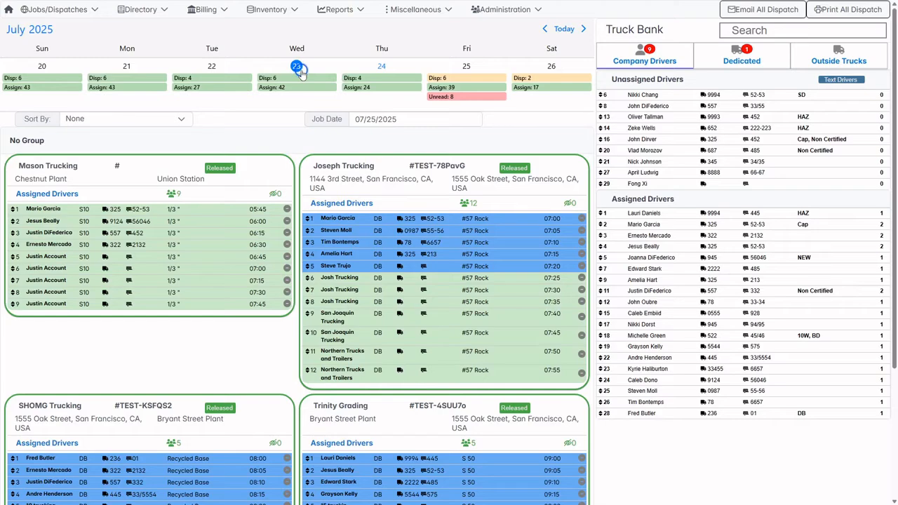
click(381, 68)
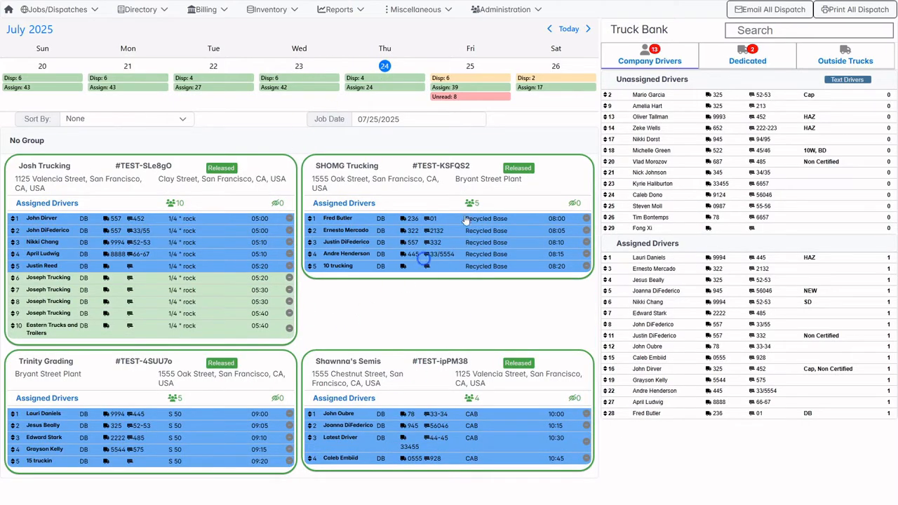
click(665, 63)
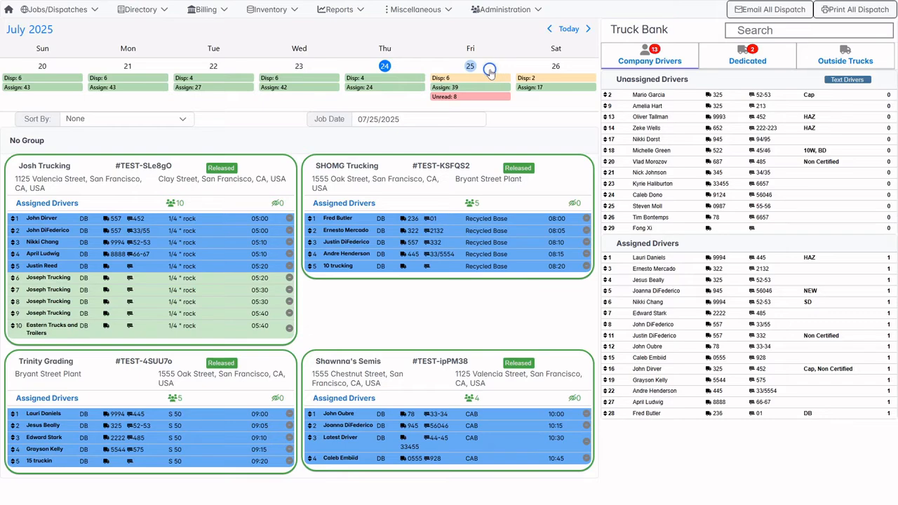
click(472, 67)
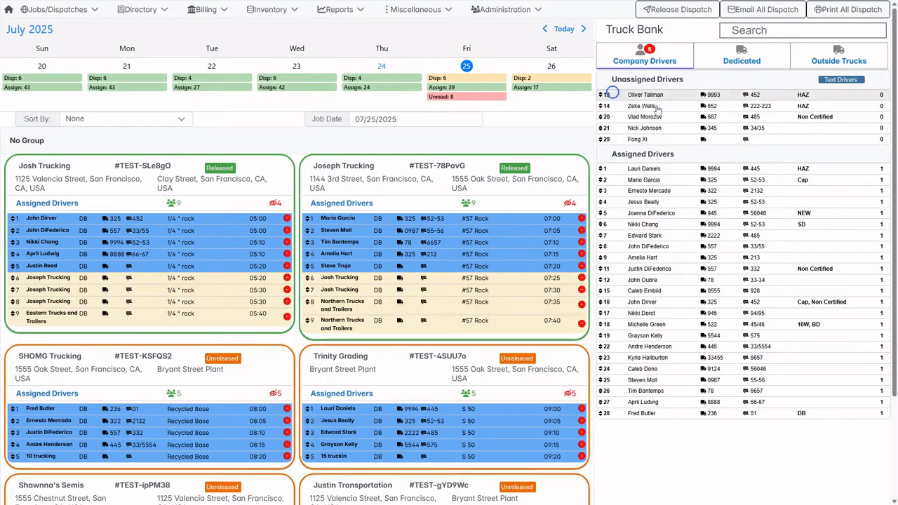
click(383, 69)
click(377, 79)
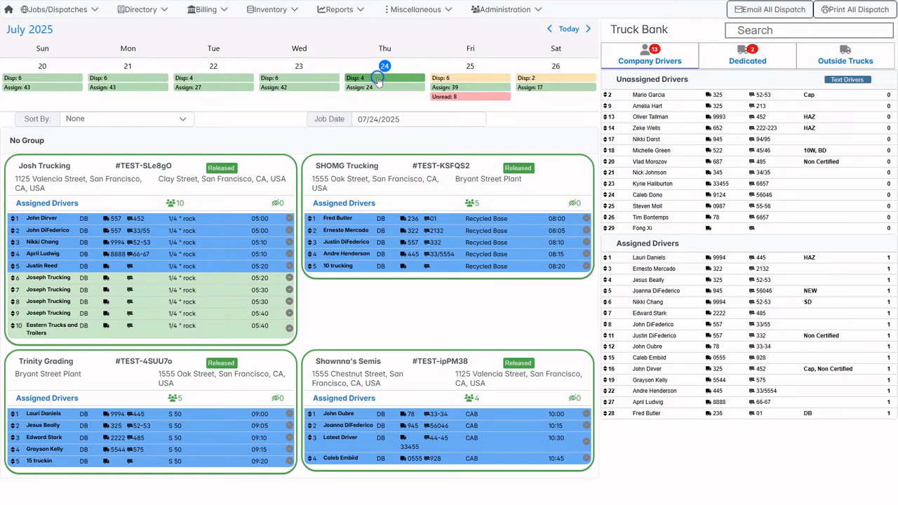
Step: Open the Mason Trucking dispatch for July 23, 2025 and make the released dispatch editable with Change Dispatch
click(309, 72)
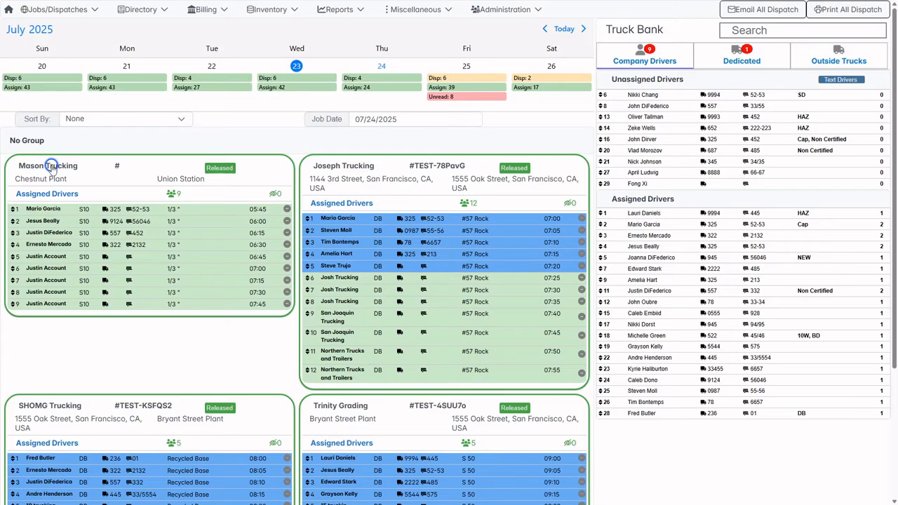
click(212, 170)
click(272, 171)
drag(272, 171, 272, 197)
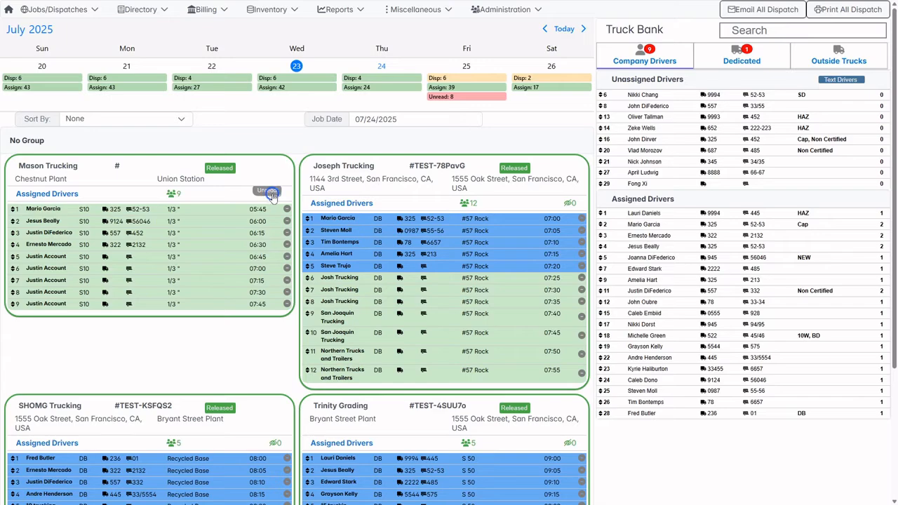
drag(272, 197, 272, 197)
drag(273, 196, 273, 196)
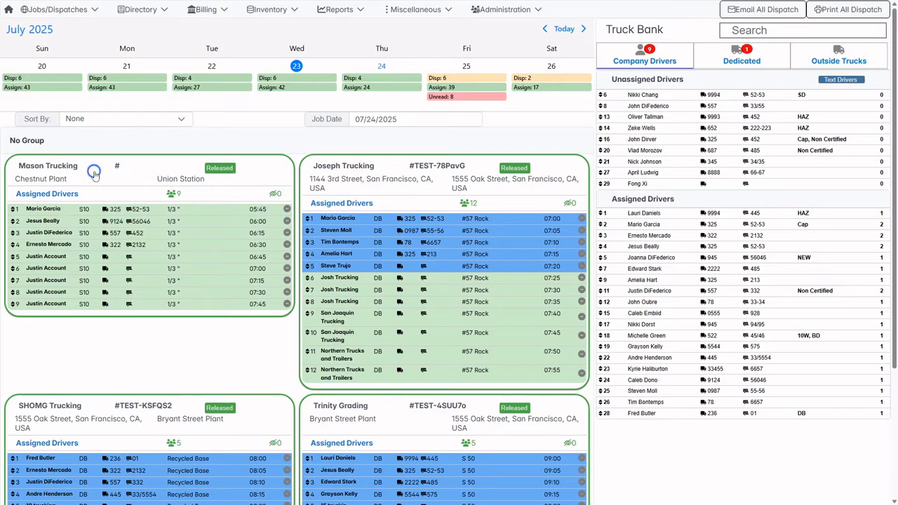
click(94, 173)
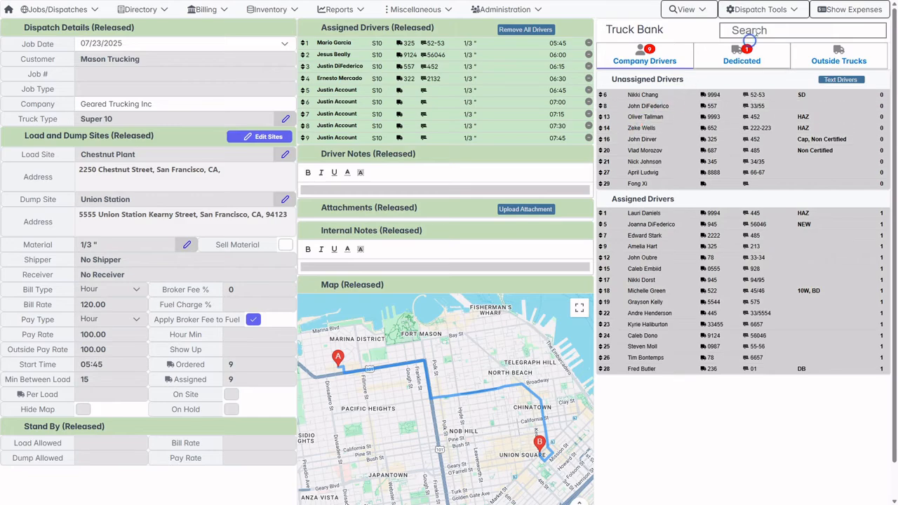
click(770, 11)
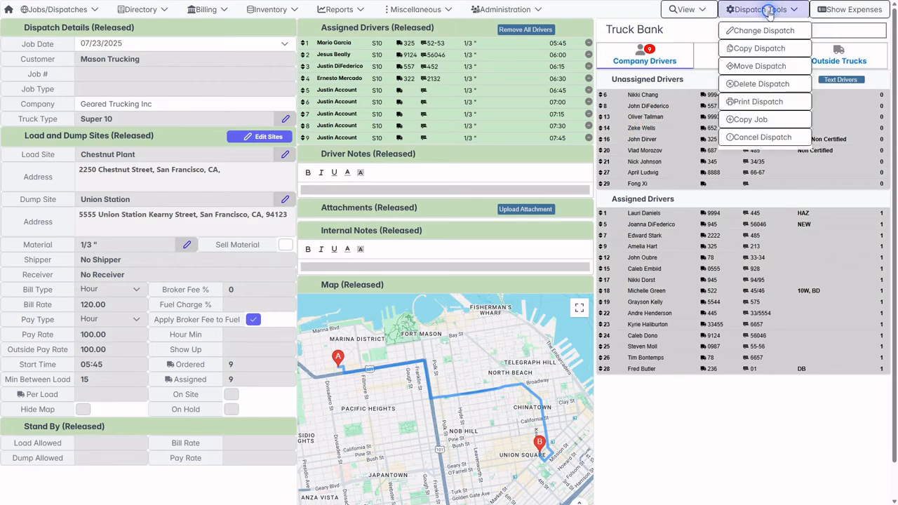
click(763, 32)
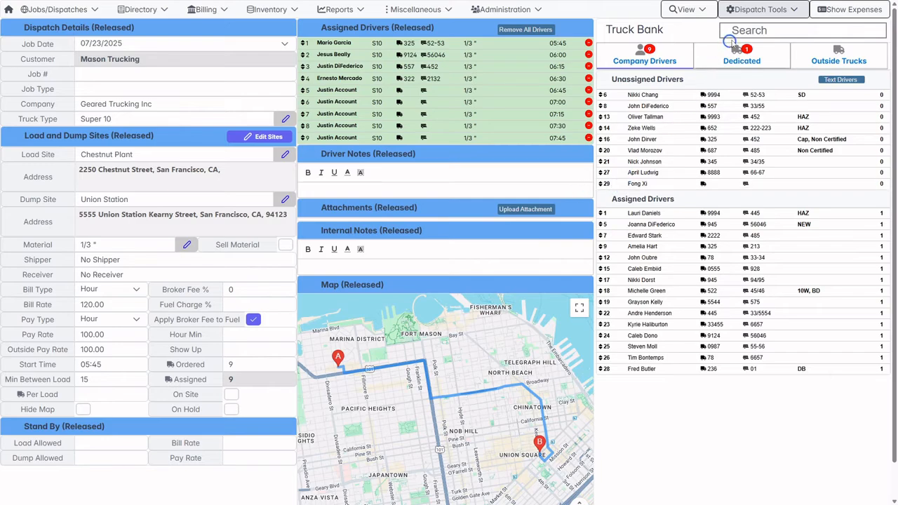
Step: Copy the Mason Trucking dispatch to 07/24/2025 with its assigned drivers included
click(755, 12)
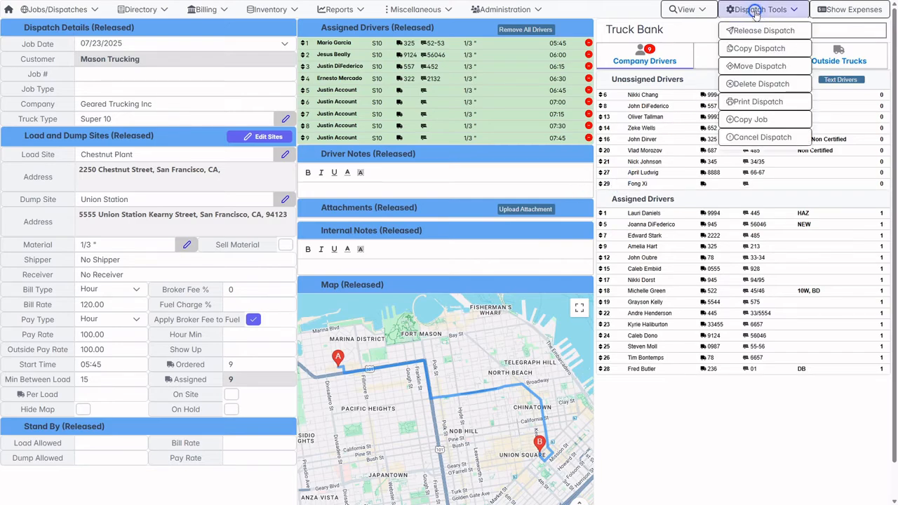
click(752, 48)
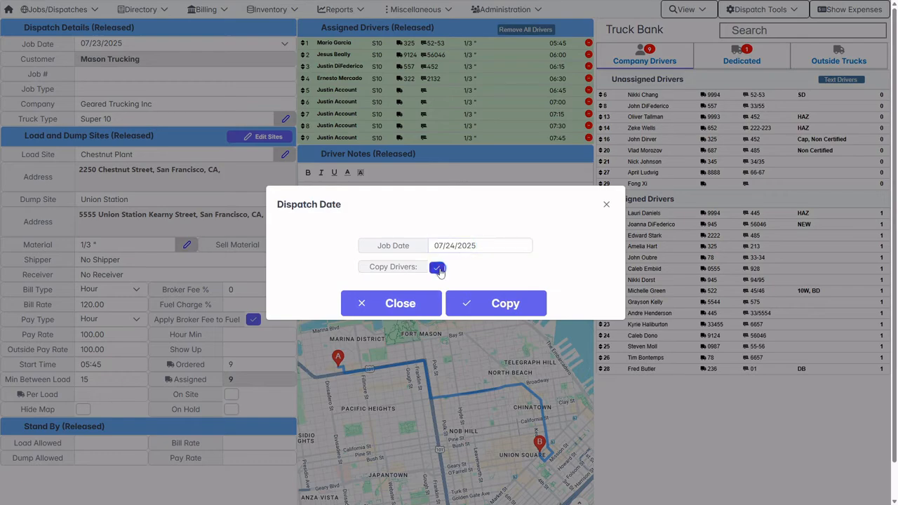
click(439, 268)
click(439, 269)
click(481, 296)
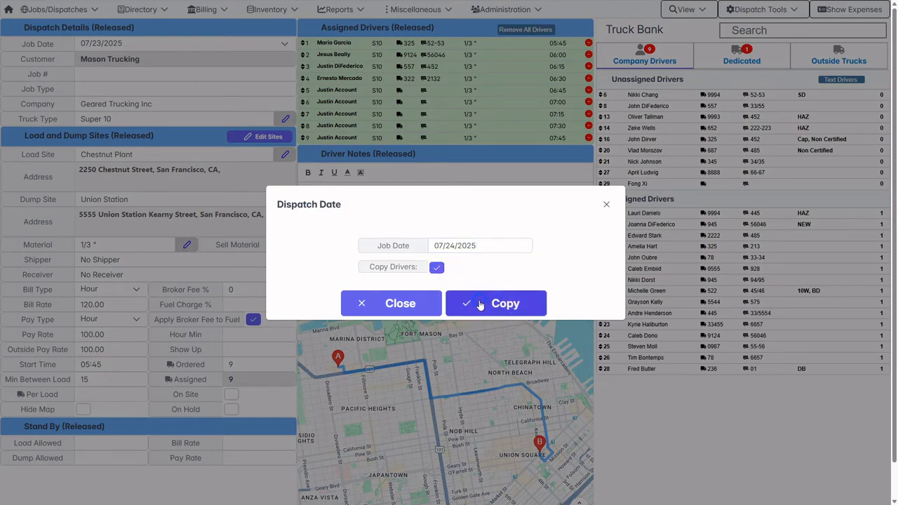
click(480, 303)
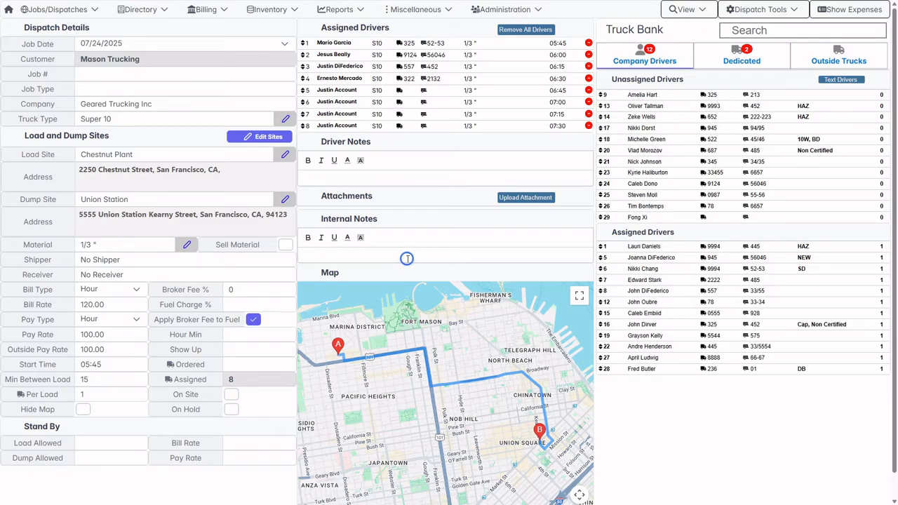
Step: On the copied dispatch, replace the 06:45 driver with the unassigned driver of truck 652 and set the load site to Figueroa Plant
click(588, 126)
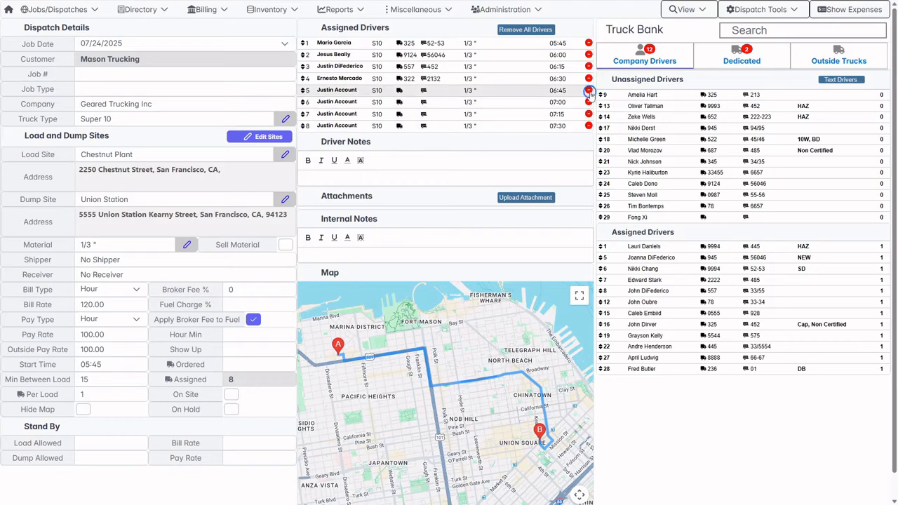
click(641, 117)
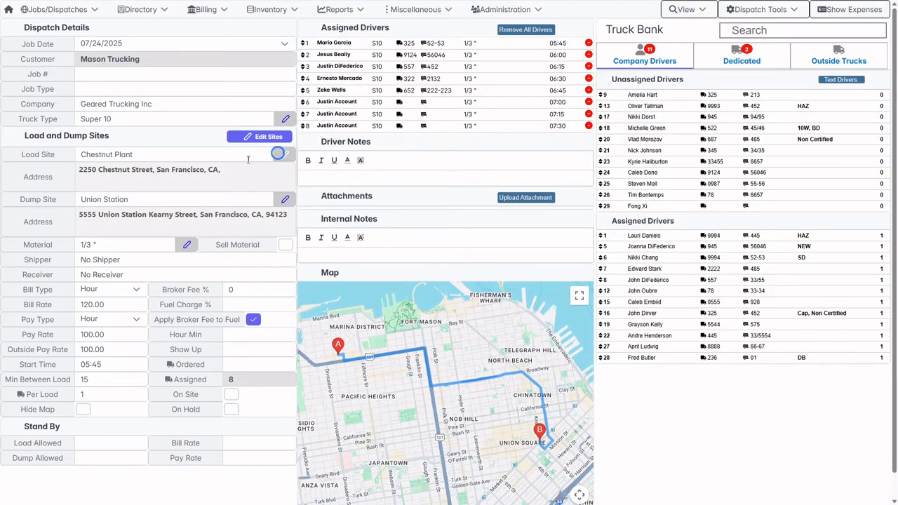
click(181, 159)
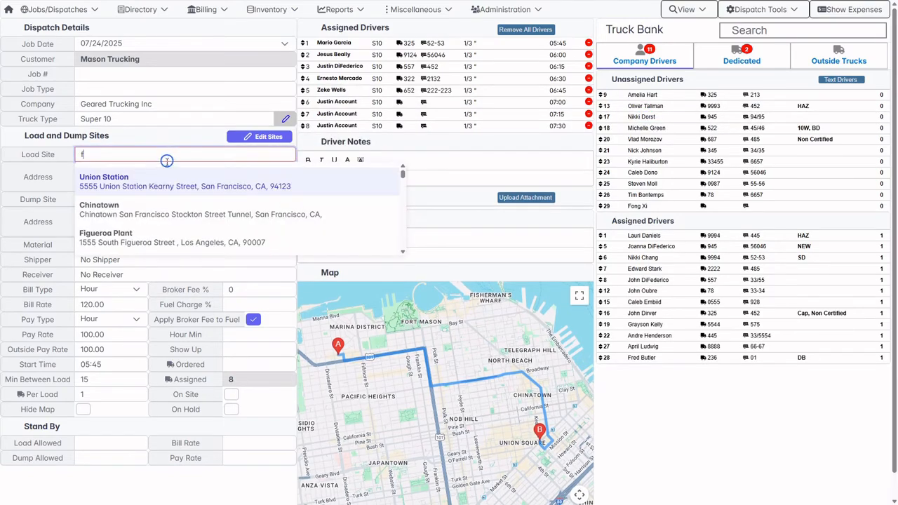
click(146, 233)
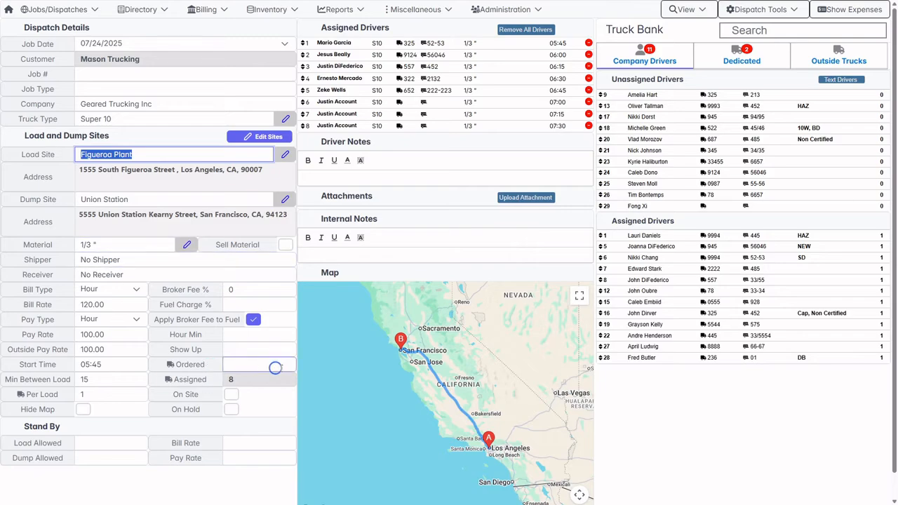
click(369, 276)
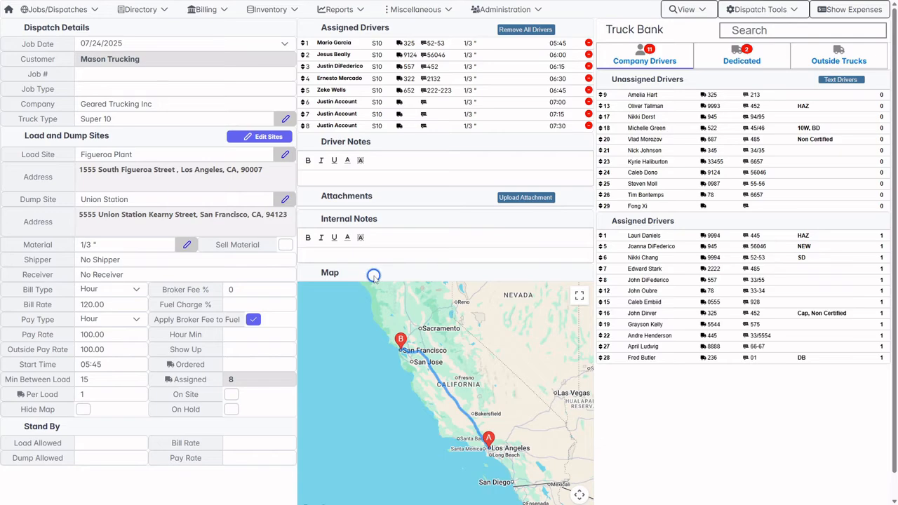
Step: View the dispatch's job, open its 07/23/2025 dispatch, and switch the job date to 07/24/2025
click(682, 10)
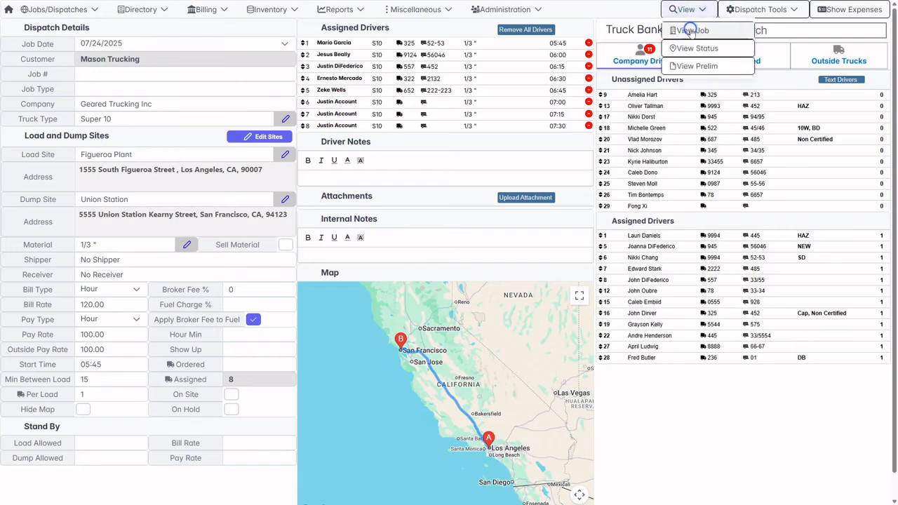
click(691, 31)
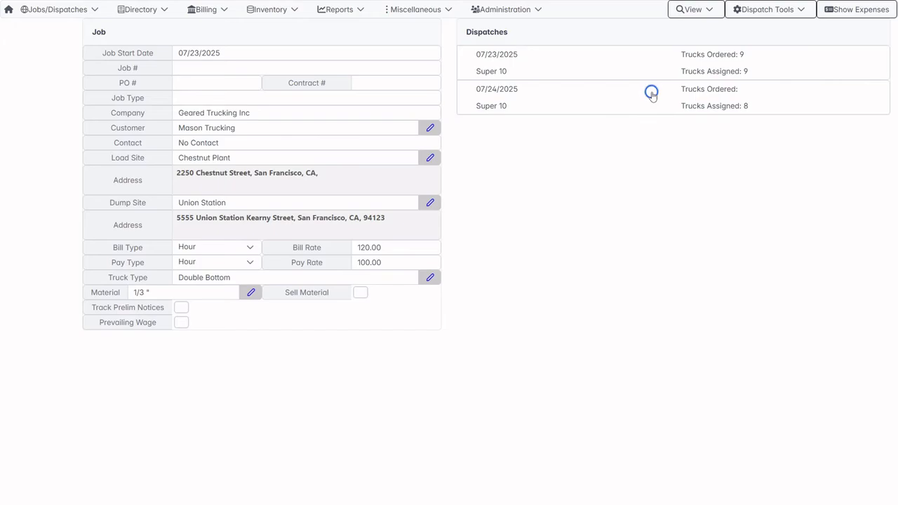
click(588, 63)
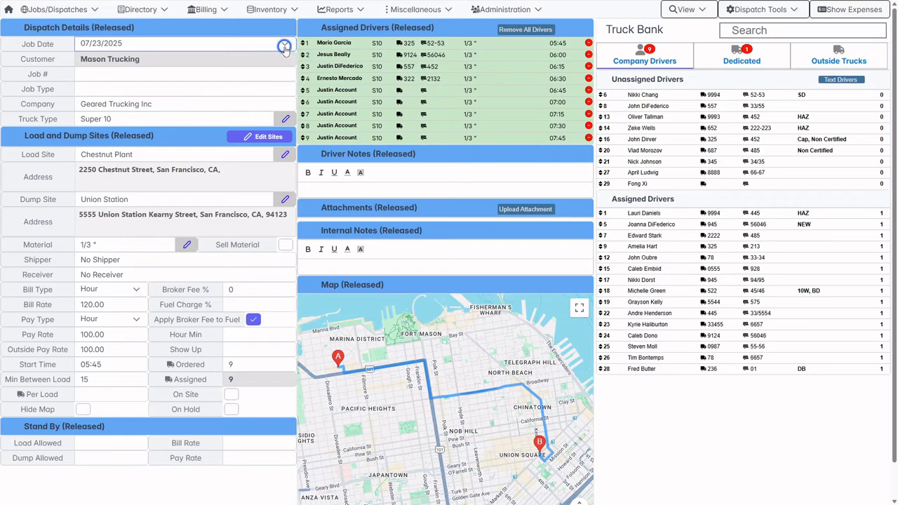
click(284, 46)
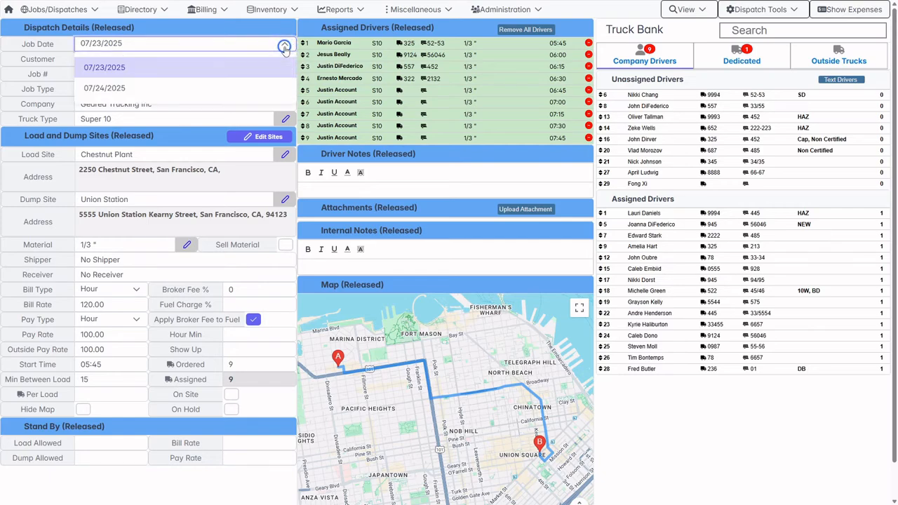
click(207, 89)
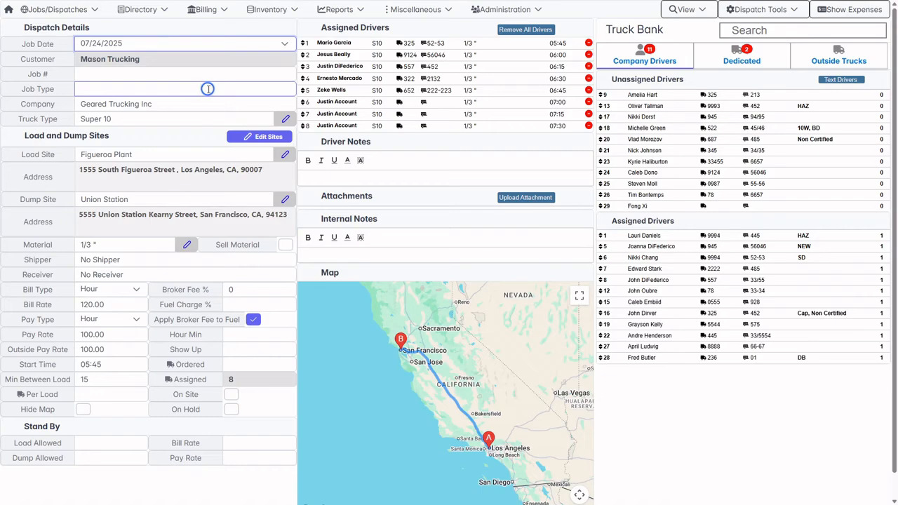
Step: From the dispatch calendar, set the truck of the unassigned driver with trailer 34/35 to 445 and assign that driver to the Mason Trucking dispatch
click(8, 11)
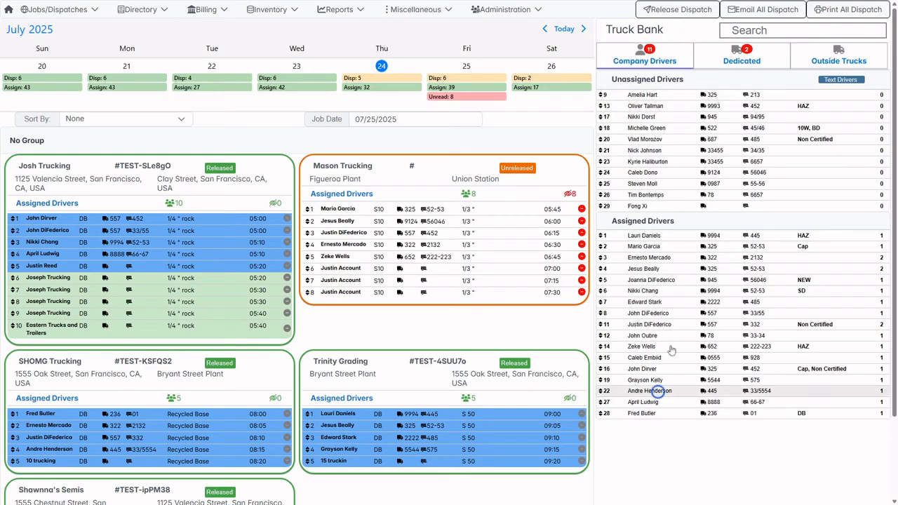
click(686, 151)
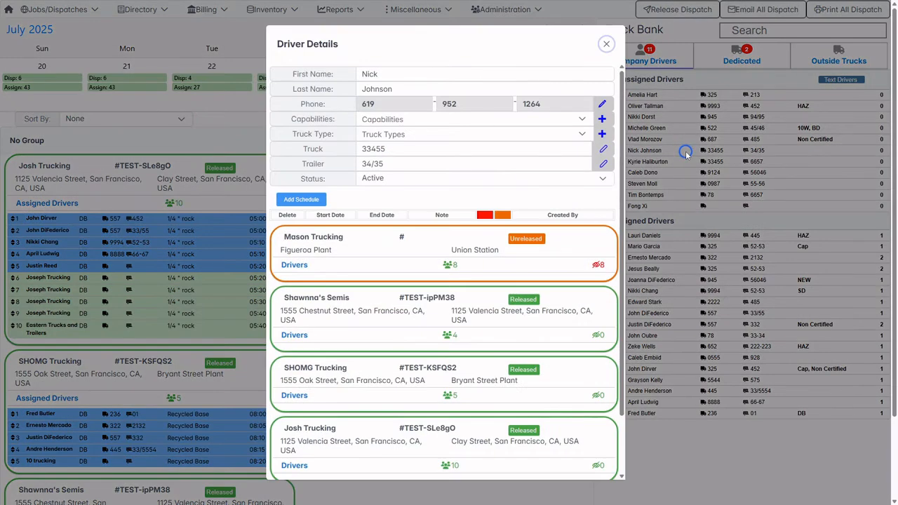
click(418, 150)
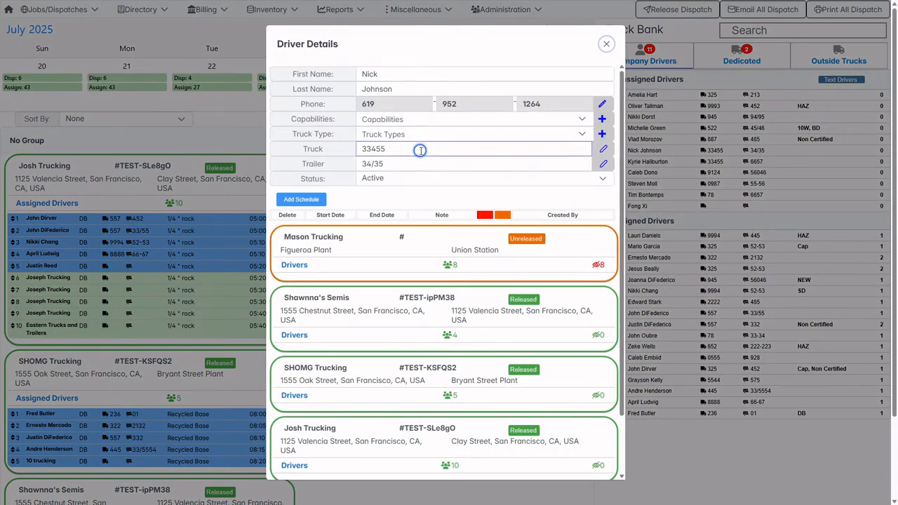
double_click(420, 150)
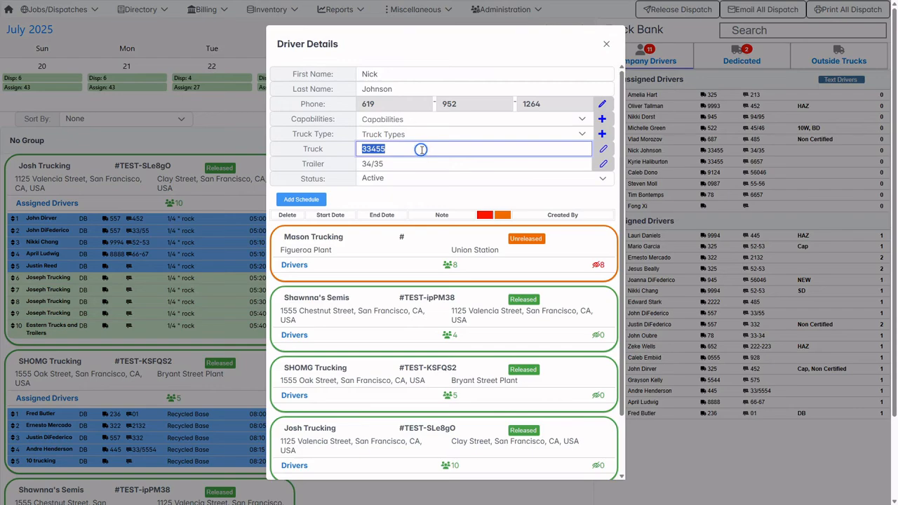
text(44)
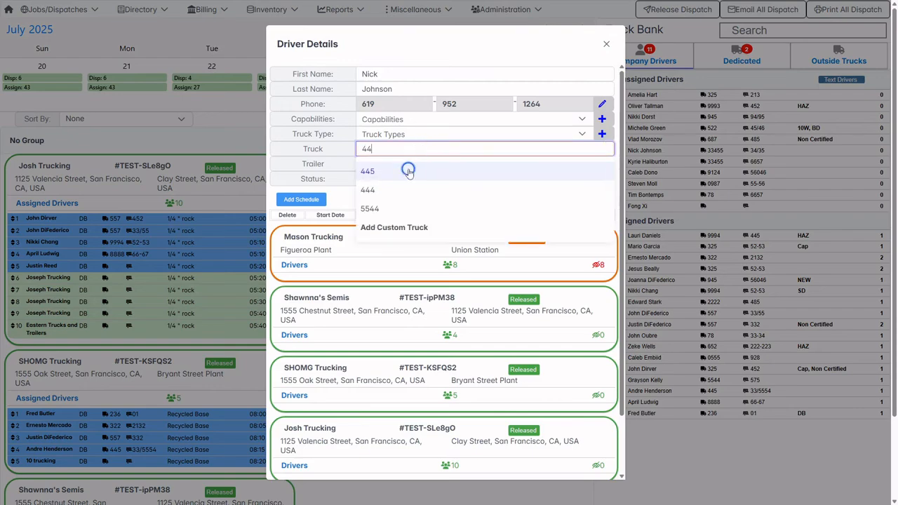
click(408, 172)
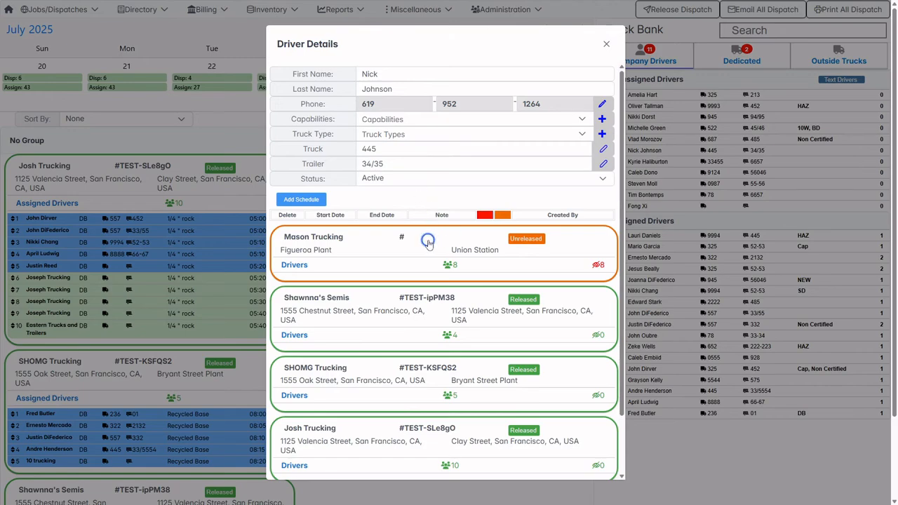
click(428, 241)
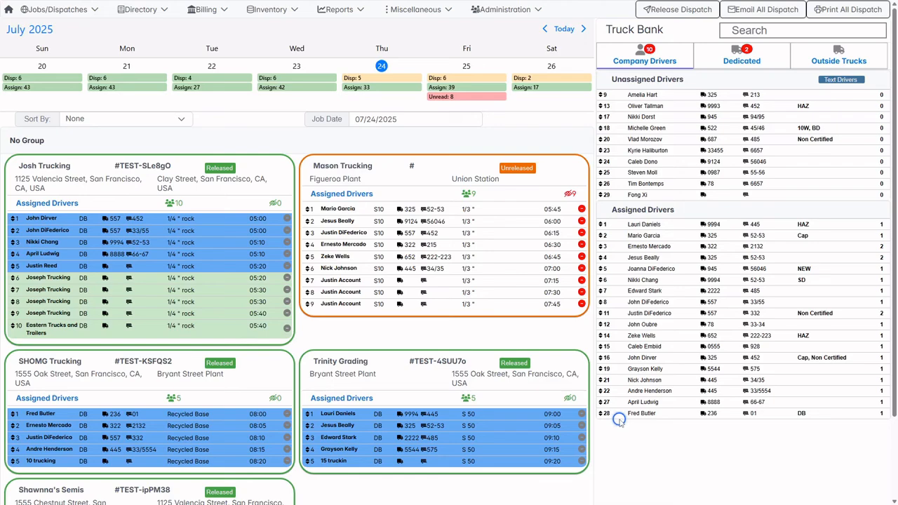
Step: On the freight bill of the 06:30 driver in the Mason Trucking dispatch, add the driver note "322 is in the shop use 444"
click(377, 245)
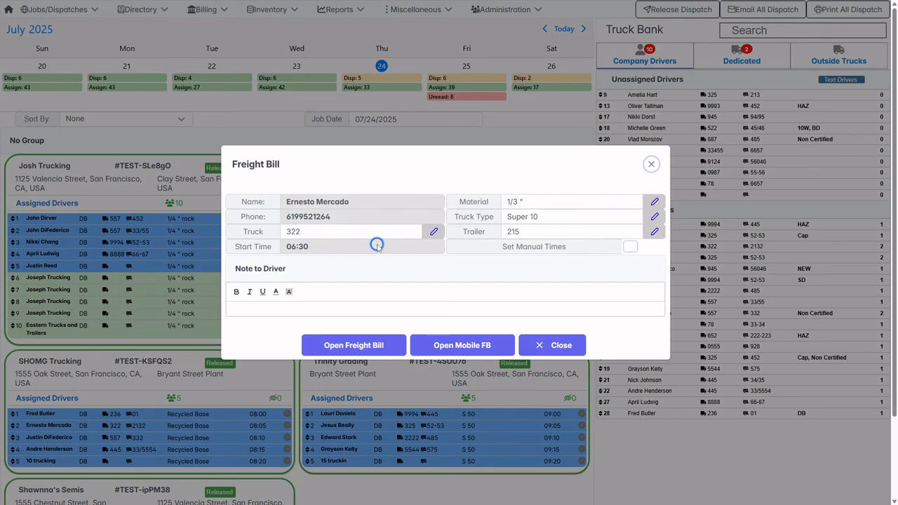
click(361, 308)
text(322 )
text(is in te yard)
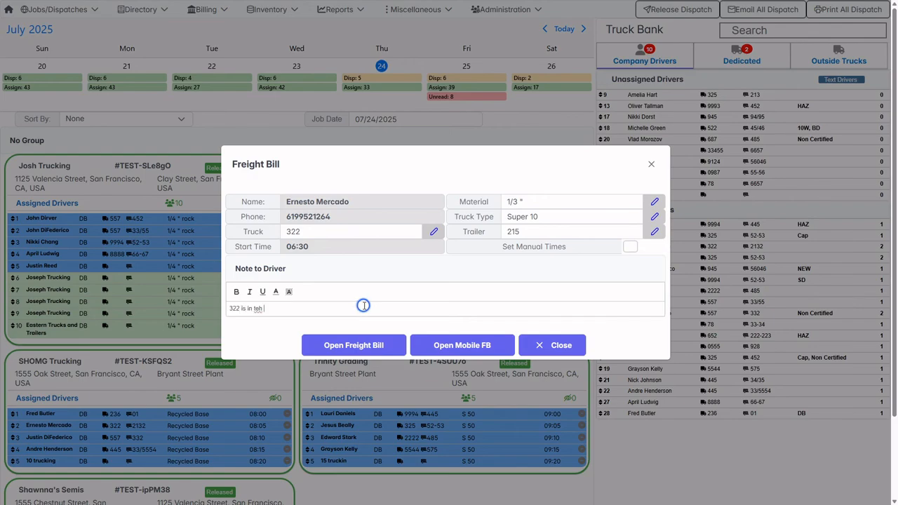
key(BackSpace)
key(BackSpace)
key(BackSpace)
key(BackSpace)
key(BackSpace)
key(BackSpace)
text(he shop use 445)
Step: Change the truck on this freight bill to 444 and close the freight bill
click(327, 234)
text(444)
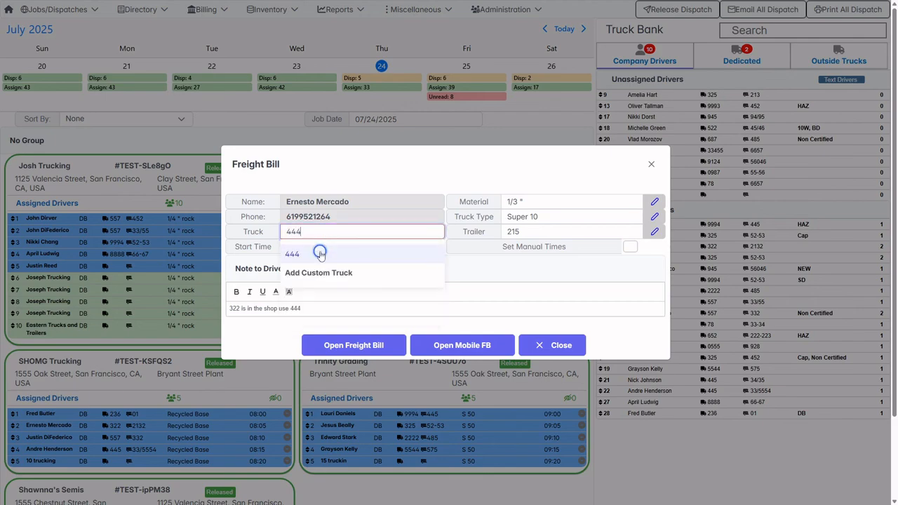
click(316, 253)
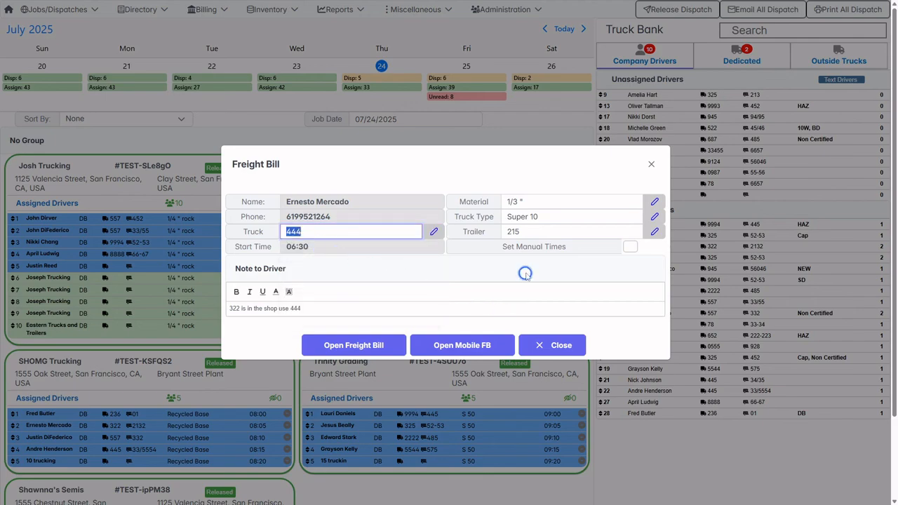
click(561, 346)
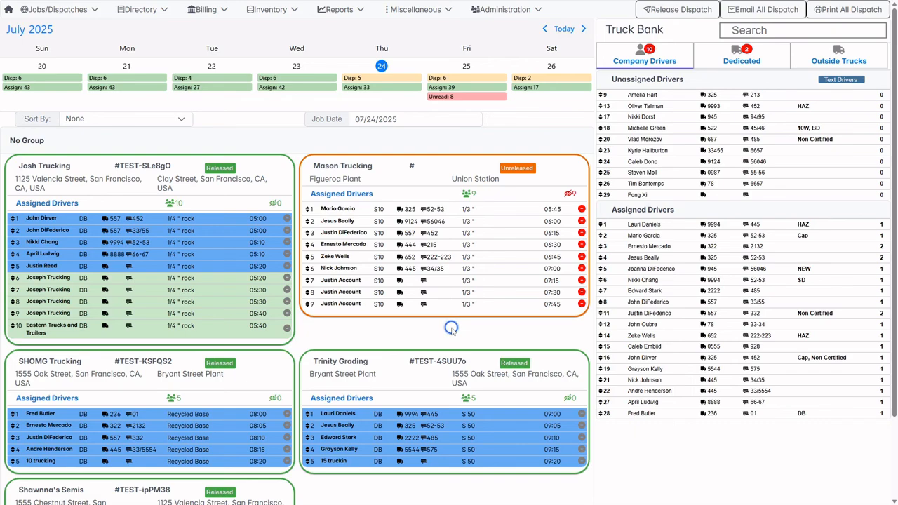
Step: Release the Mason Trucking dispatch and notify its drivers that the dispatch is ready
click(519, 171)
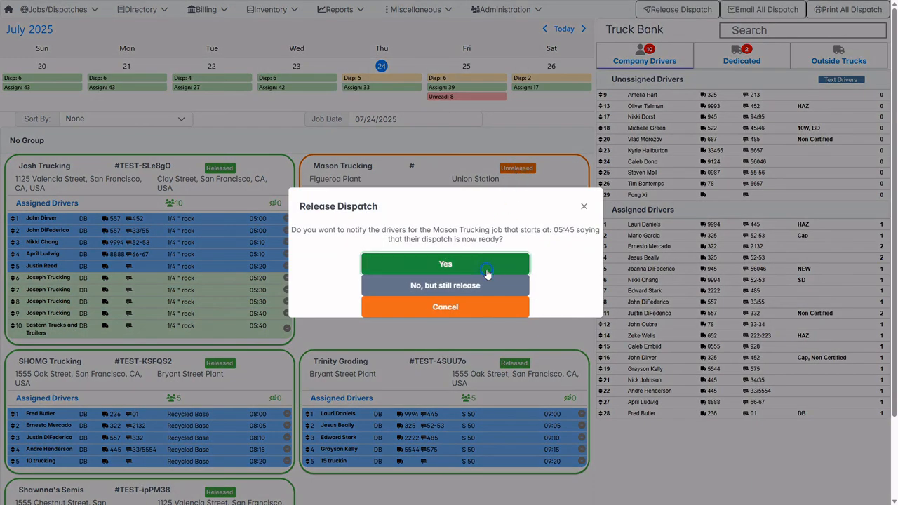
click(487, 265)
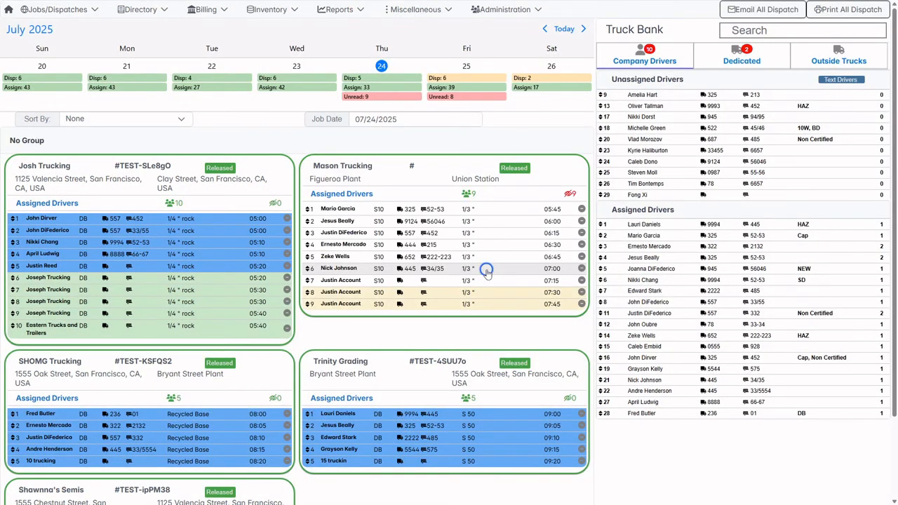